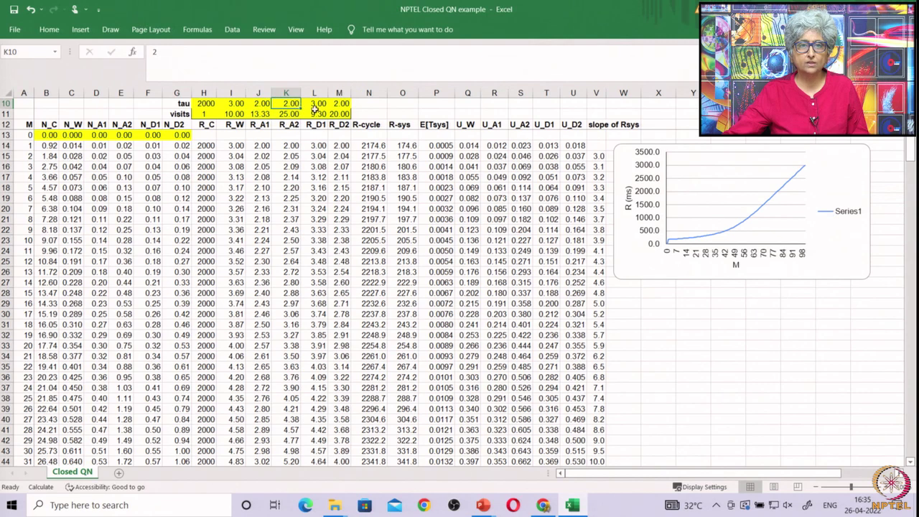
# Check the tau values for D1 and D2 and the R_W column heading
pyautogui.click(314, 104)
pyautogui.click(342, 104)
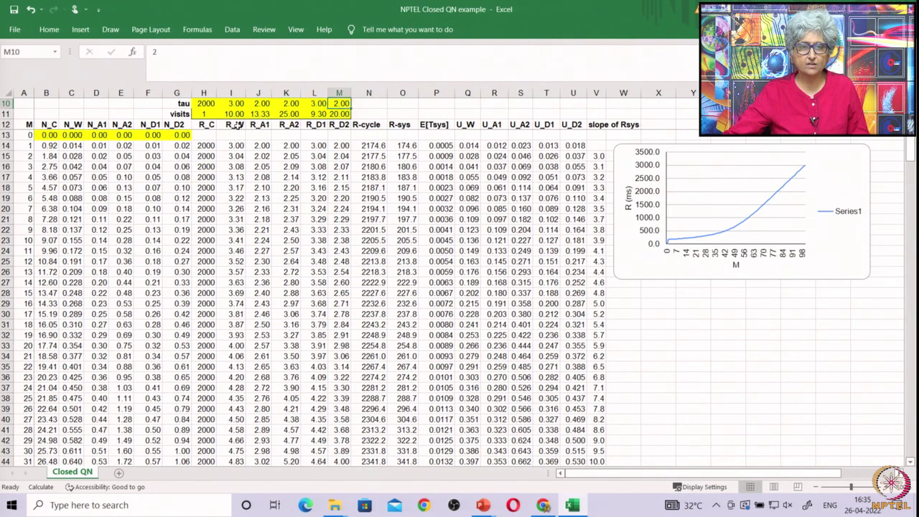
pyautogui.click(236, 125)
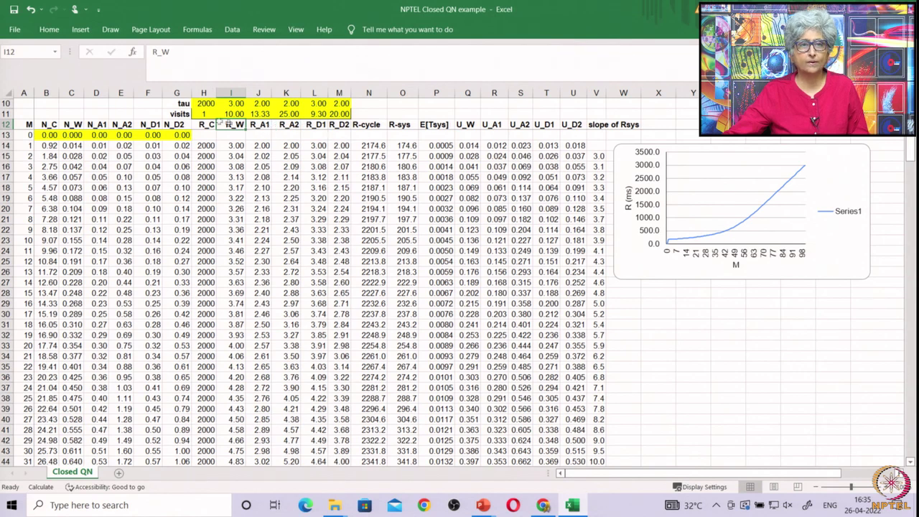
# Examine the visits row across all stations, from the R_C column through the R_D2 column
pyautogui.click(178, 117)
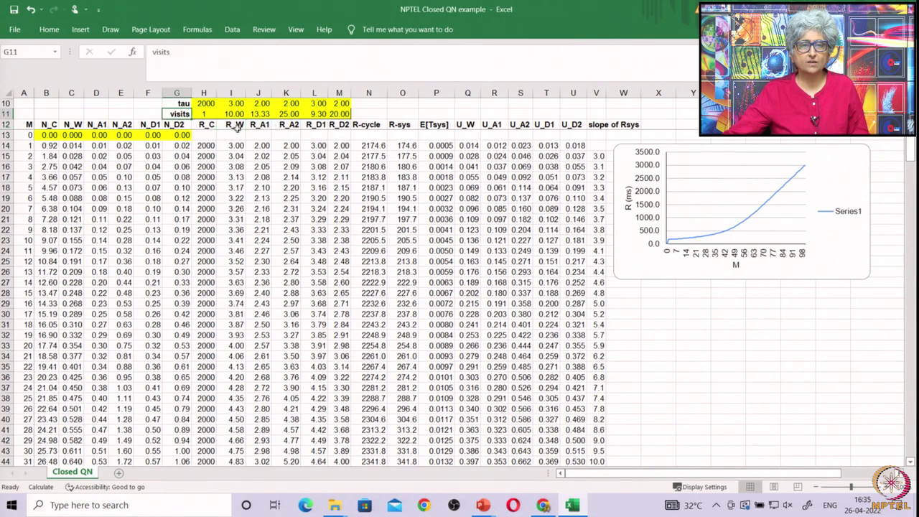
pyautogui.click(207, 133)
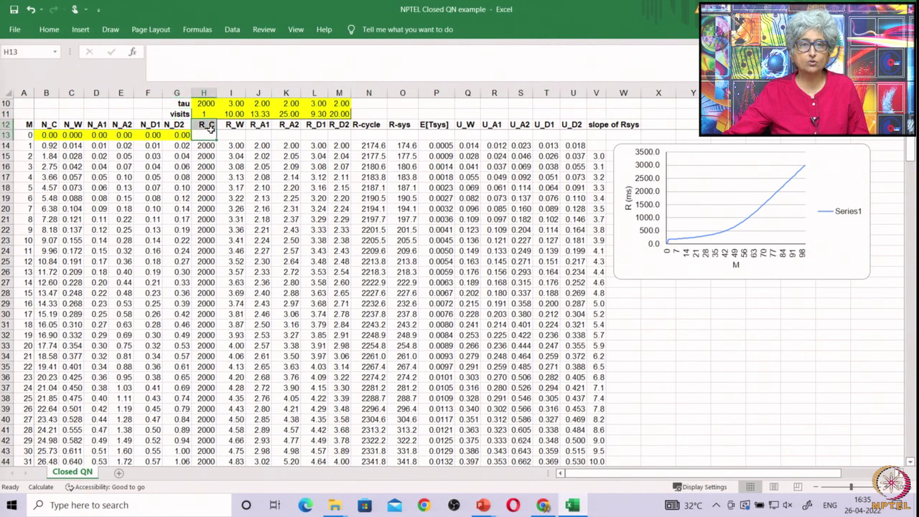
pyautogui.click(208, 127)
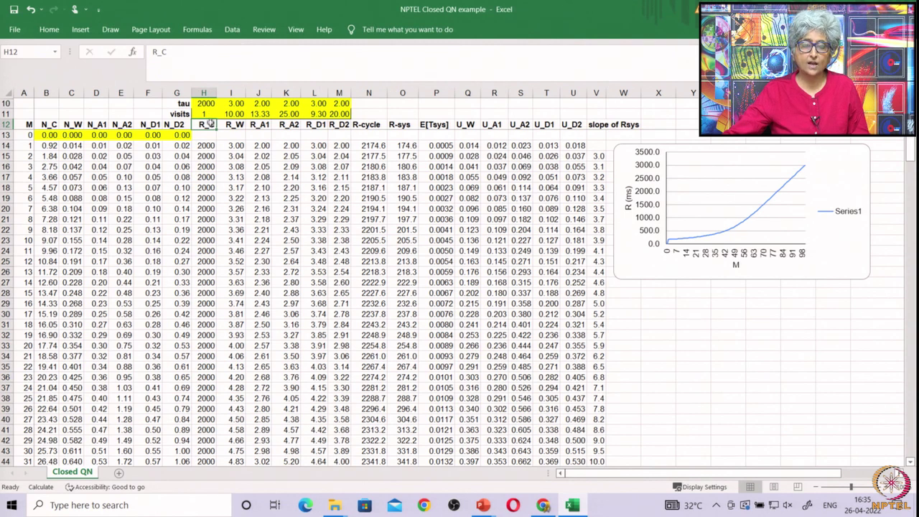
pyautogui.click(208, 113)
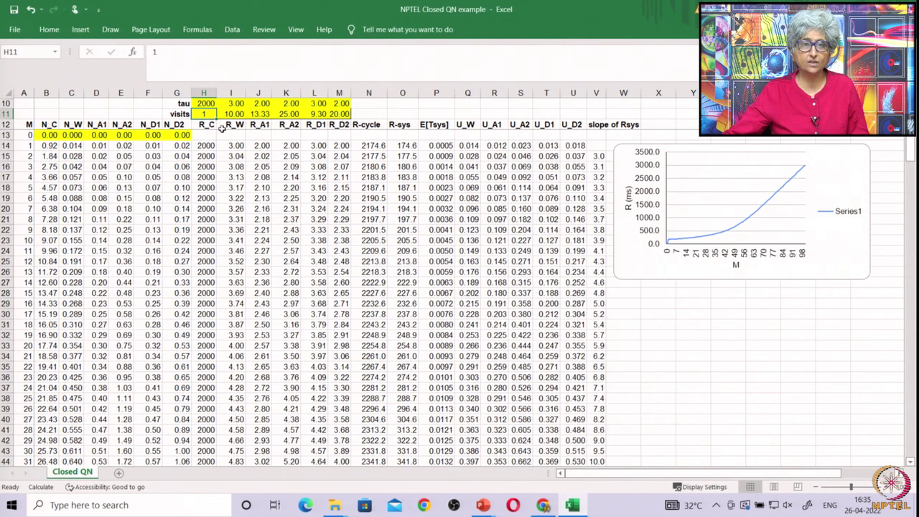
pyautogui.click(238, 115)
pyautogui.click(261, 114)
pyautogui.click(285, 113)
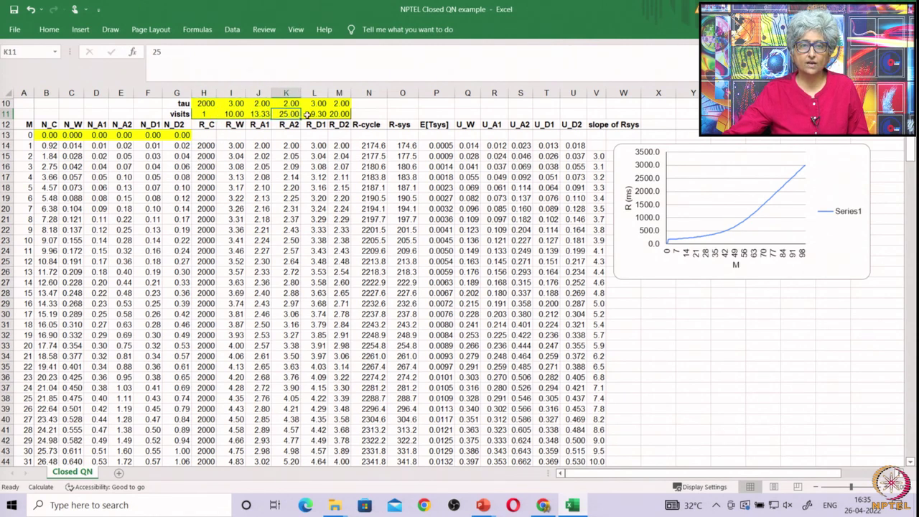
pyautogui.click(314, 114)
pyautogui.click(336, 113)
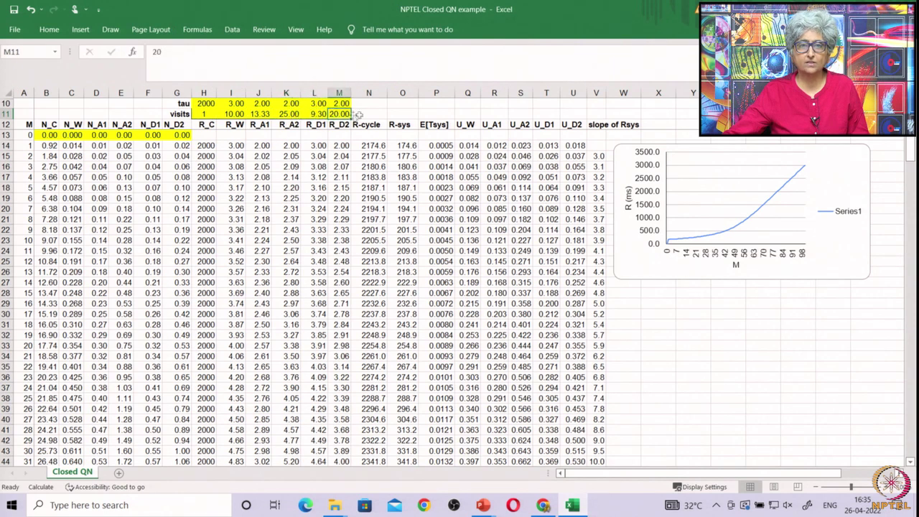
pyautogui.click(369, 112)
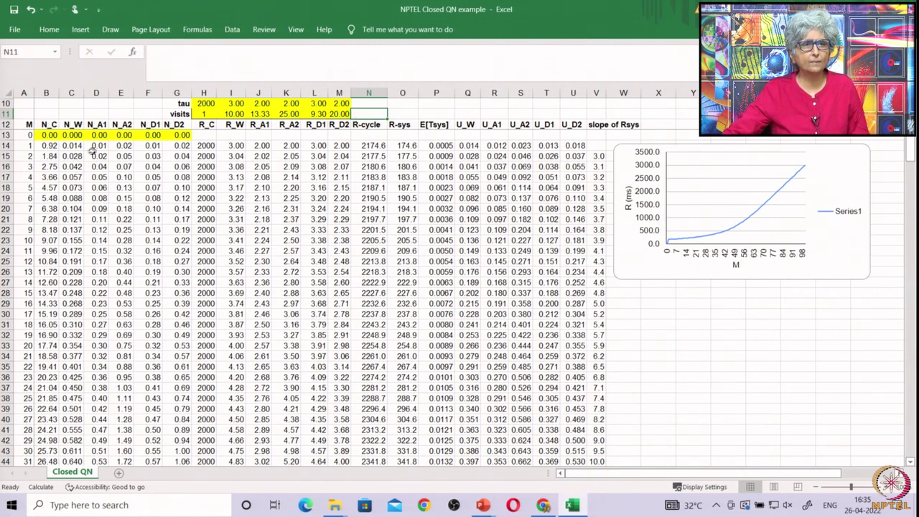
# Go through the queue-length column headings from N_C to N_D2 in row 12
pyautogui.click(46, 125)
pyautogui.click(78, 125)
pyautogui.click(92, 125)
pyautogui.click(124, 126)
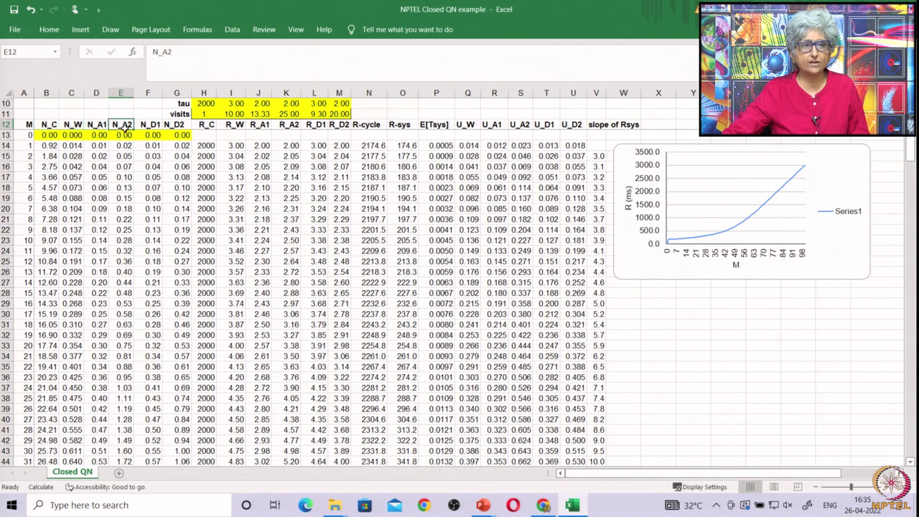
pyautogui.click(146, 125)
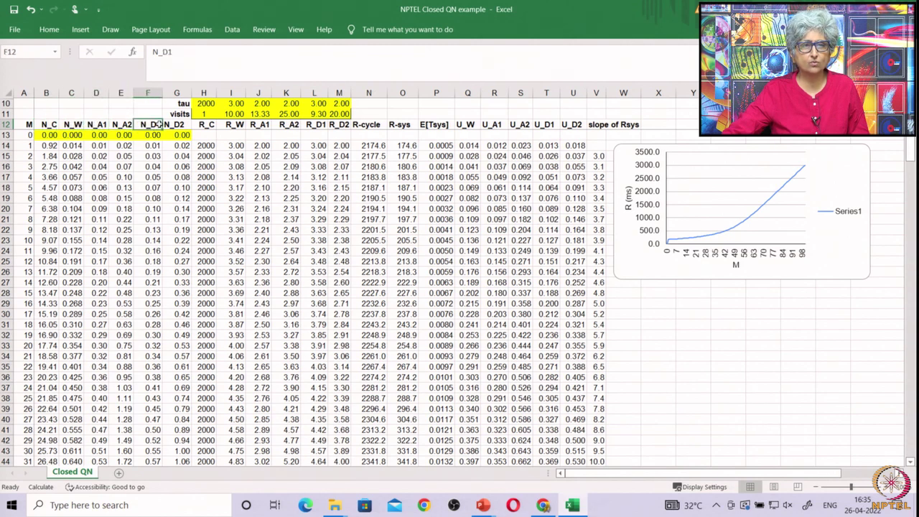
pyautogui.click(172, 125)
# Review the row 12 headings for response times, R-cycle, R-sys, E[Tsys], utilizations and the slope of Rsys
pyautogui.click(214, 125)
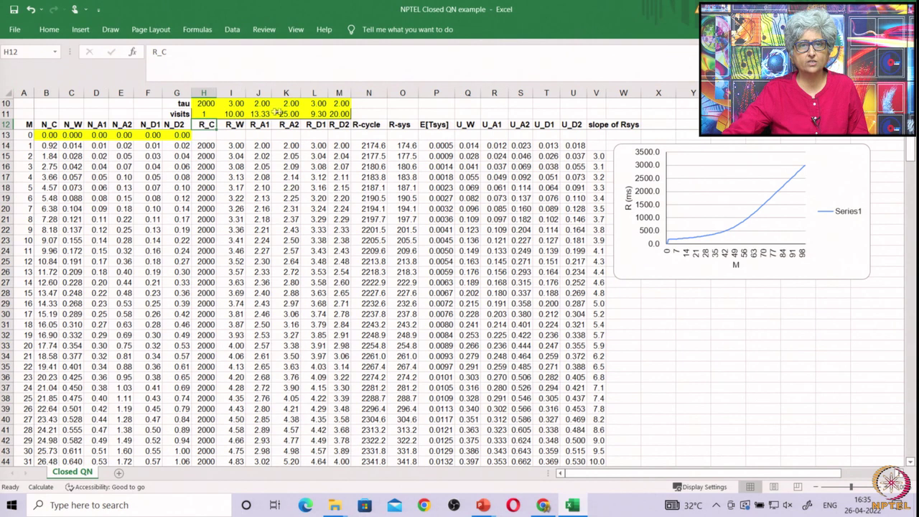
pyautogui.click(339, 125)
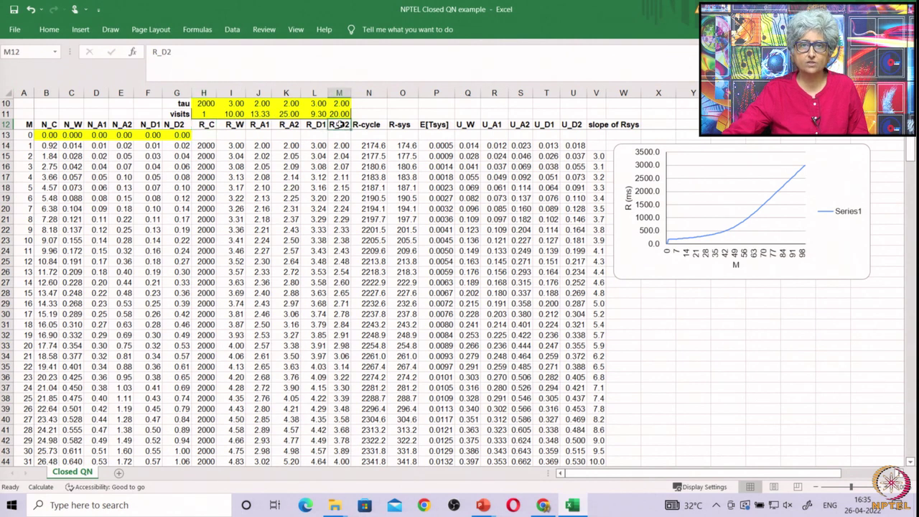
pyautogui.click(379, 128)
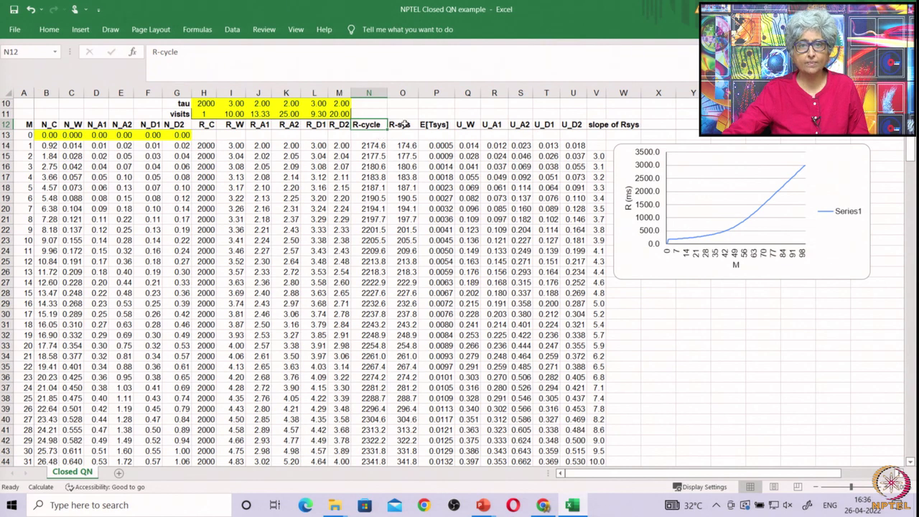
pyautogui.click(404, 124)
pyautogui.click(436, 124)
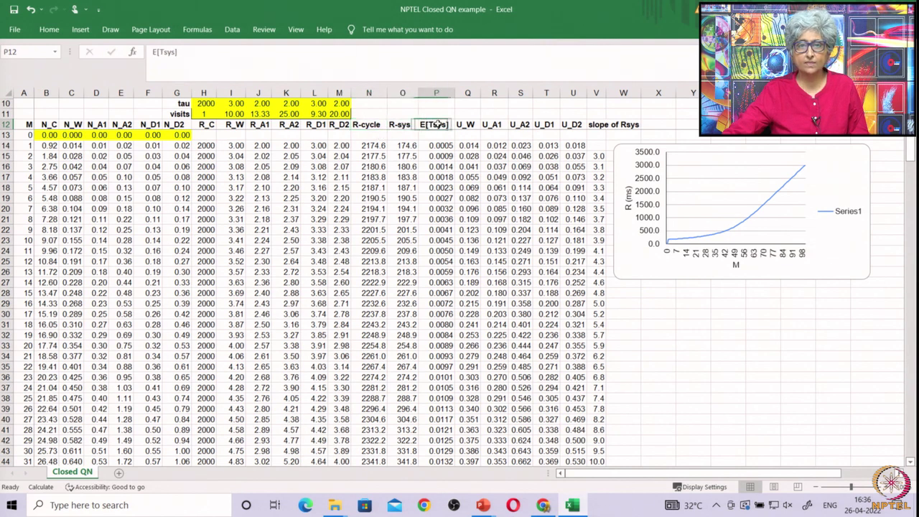
pyautogui.click(470, 126)
pyautogui.click(482, 128)
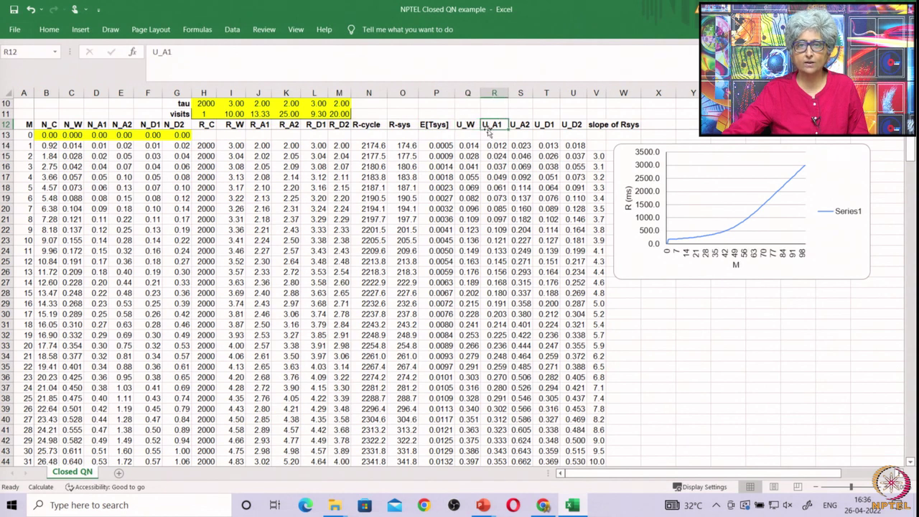
pyautogui.click(598, 125)
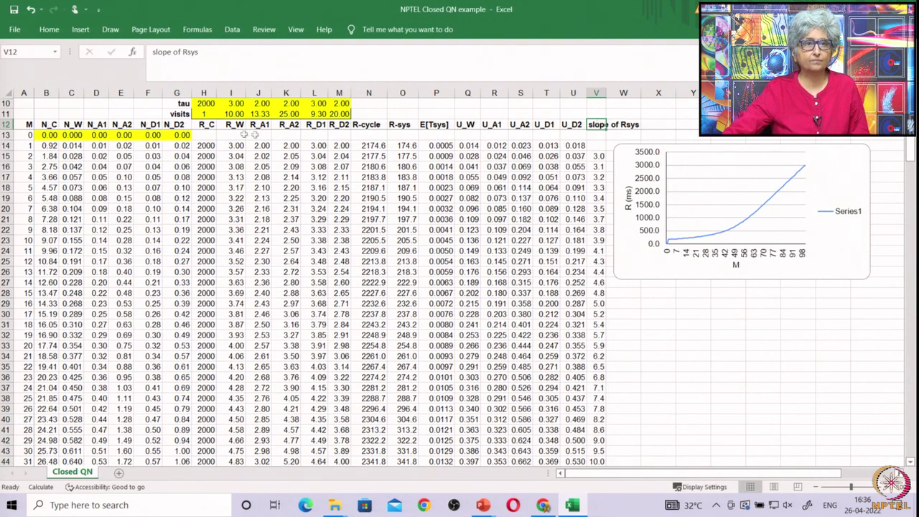
# Examine the initial queue lengths from N_C to N_D1 in the M = 0 row and the M heading
pyautogui.click(23, 136)
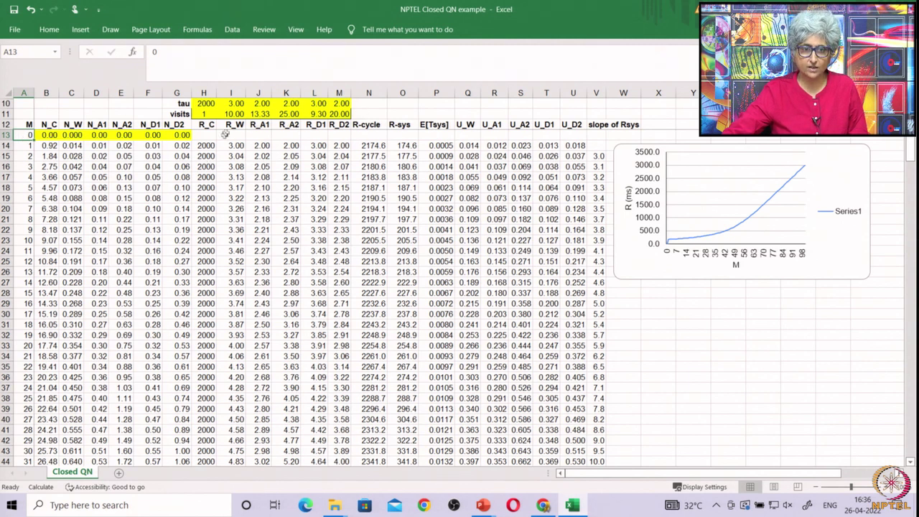
pyautogui.click(47, 136)
pyautogui.click(73, 137)
pyautogui.click(90, 135)
pyautogui.click(123, 135)
pyautogui.click(142, 136)
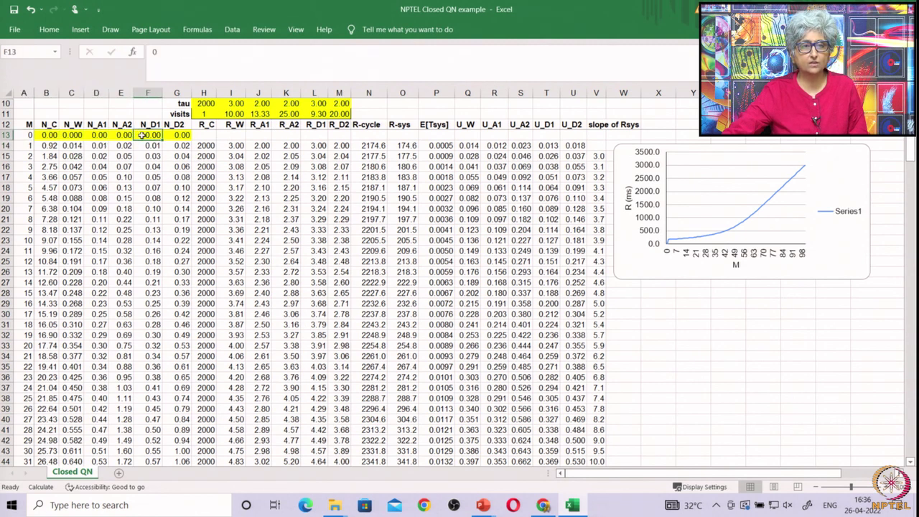
pyautogui.click(20, 124)
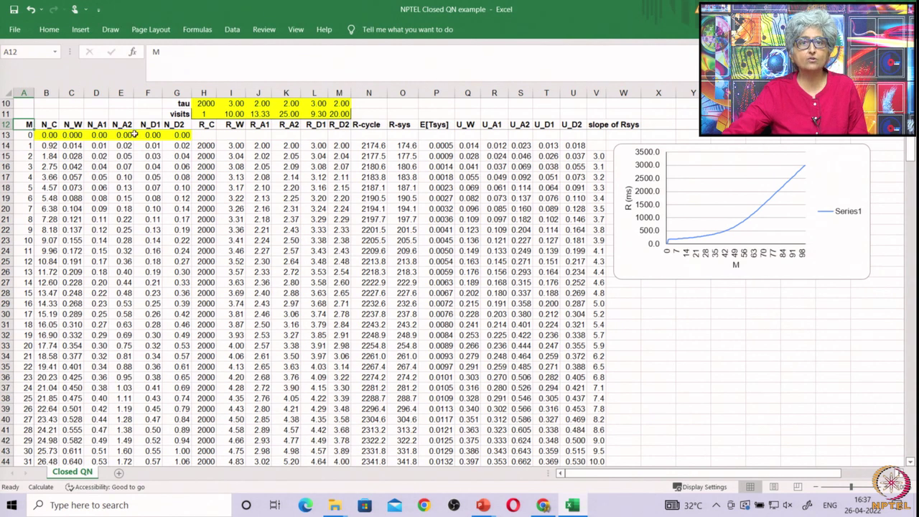
# Inspect the R_C values at several rows down the column, starting at M = 1
pyautogui.click(207, 145)
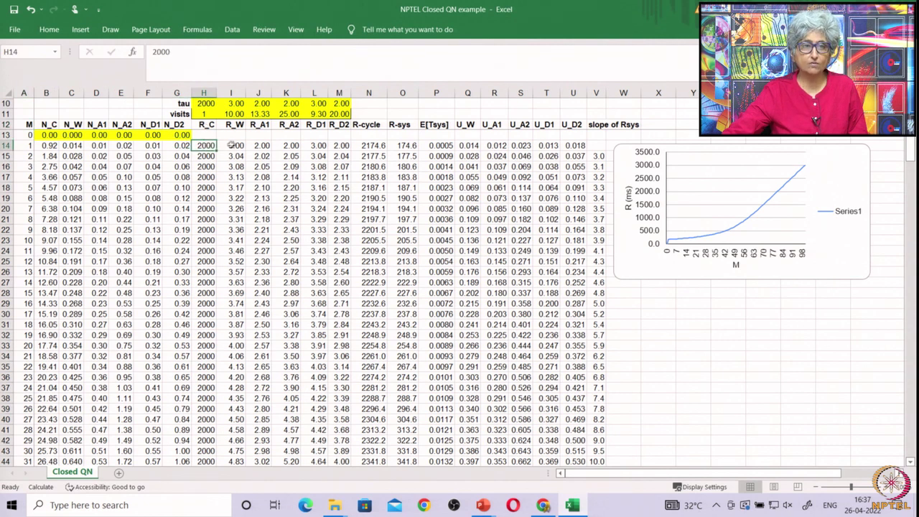
pyautogui.click(206, 209)
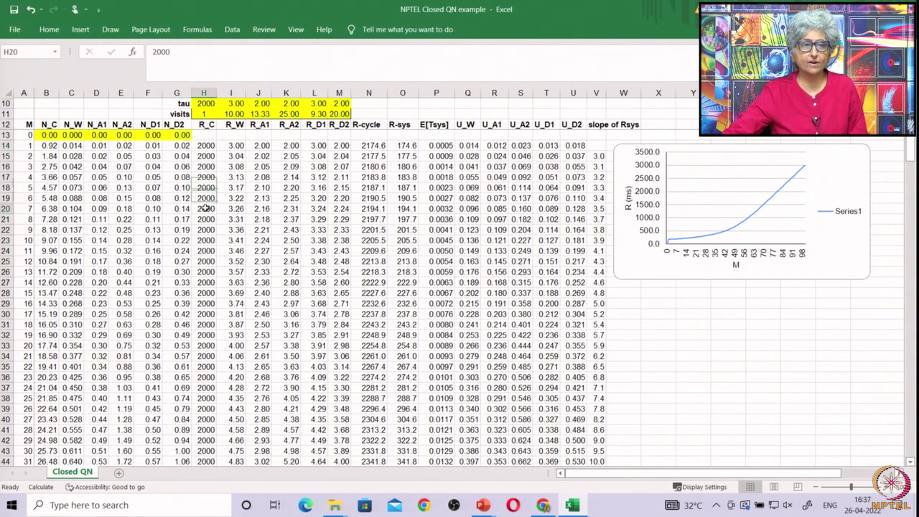
pyautogui.click(208, 261)
pyautogui.click(208, 315)
# Inspect the R_W and R_A1 formulas for M = 1 and the M = 0 queue lengths they reference
pyautogui.click(241, 145)
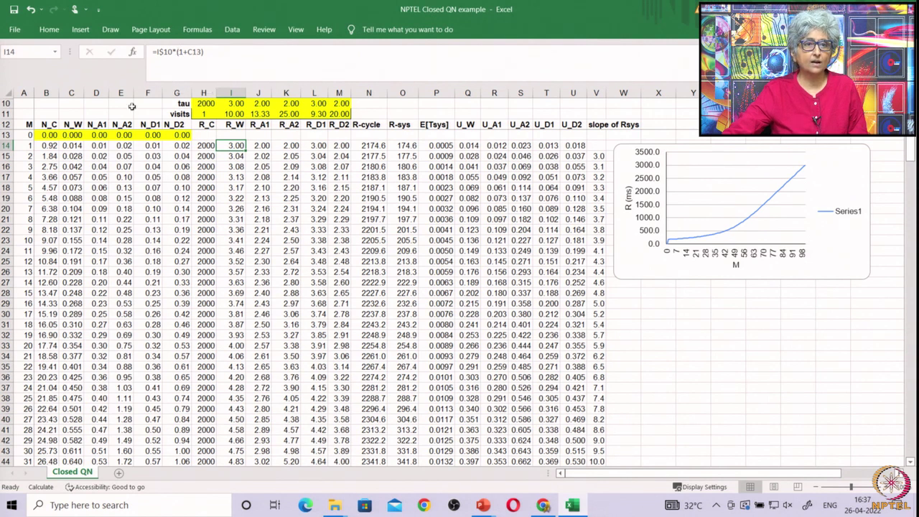
pyautogui.click(72, 135)
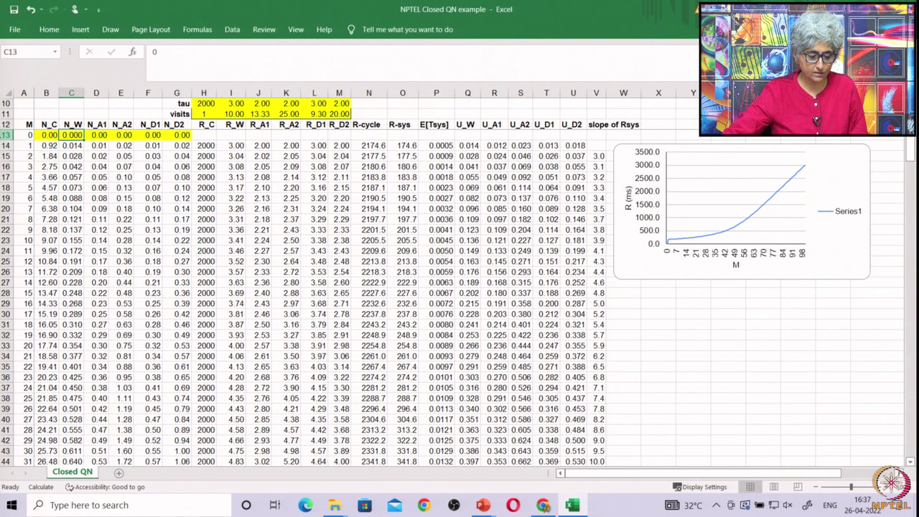
pyautogui.click(7, 135)
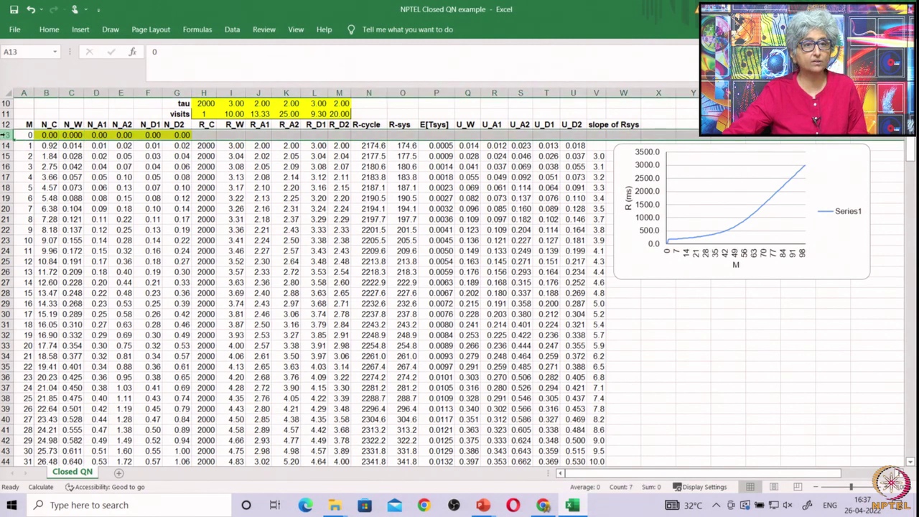
pyautogui.click(73, 135)
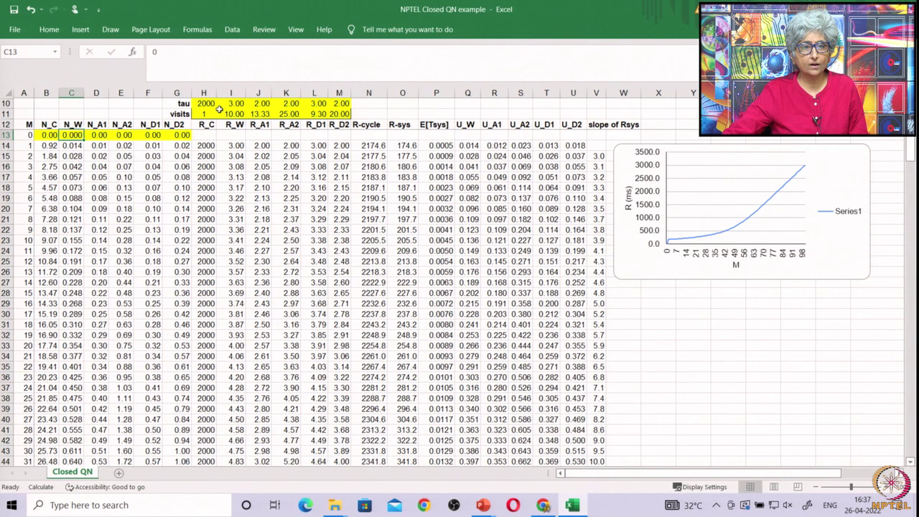
pyautogui.click(266, 145)
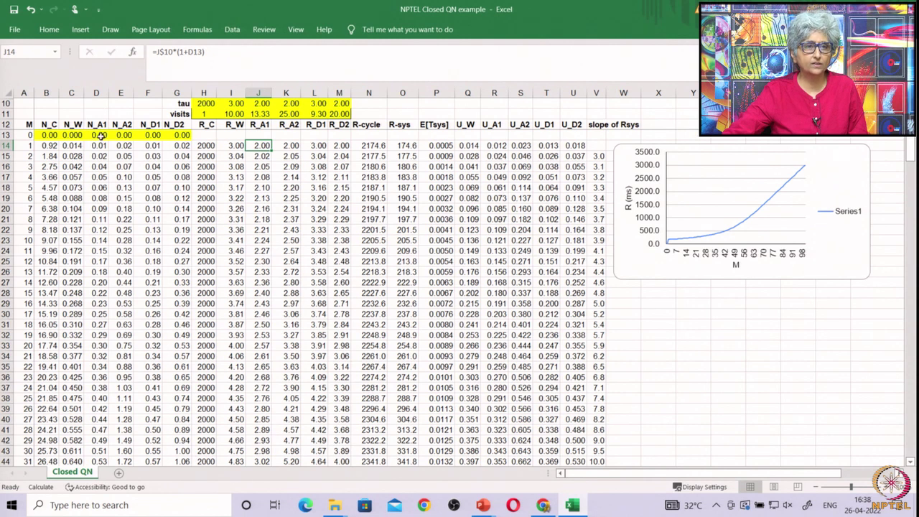
pyautogui.click(101, 136)
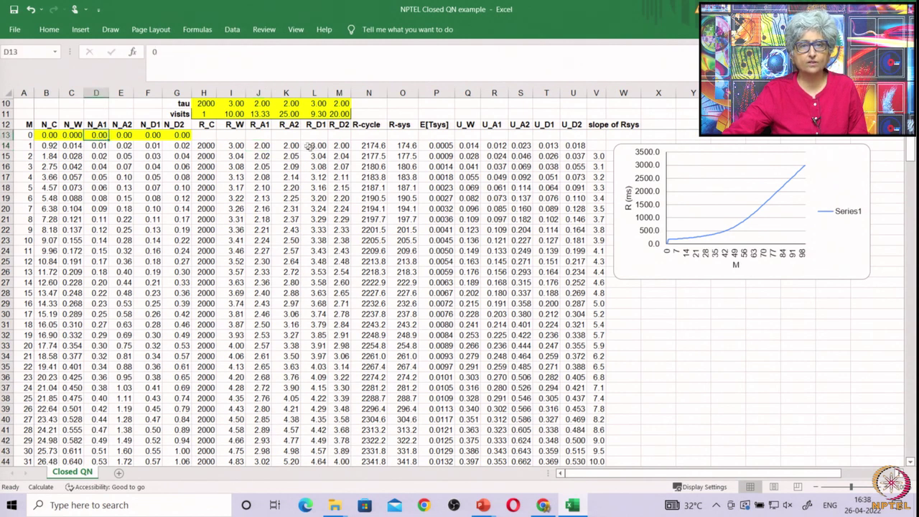
# Inspect the R-cycle formula for M = 1 and the visit count and response time cells it uses
pyautogui.click(364, 146)
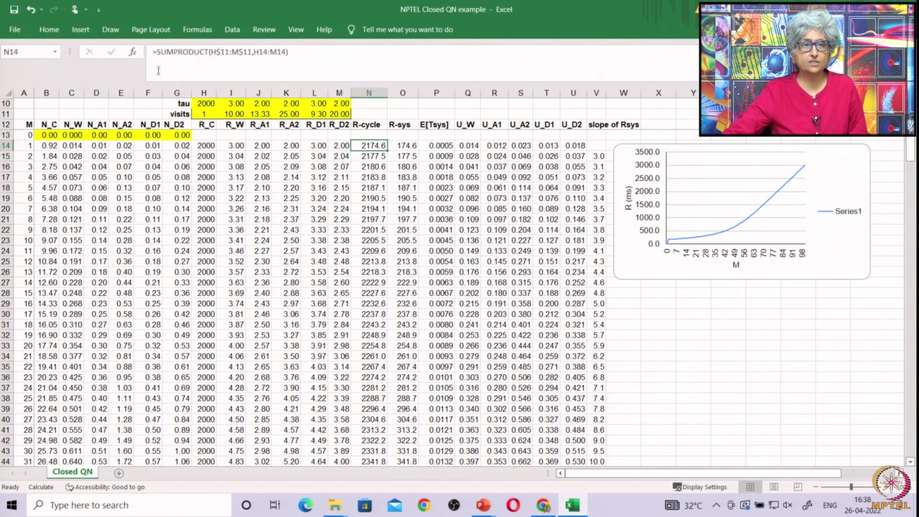
pyautogui.click(211, 113)
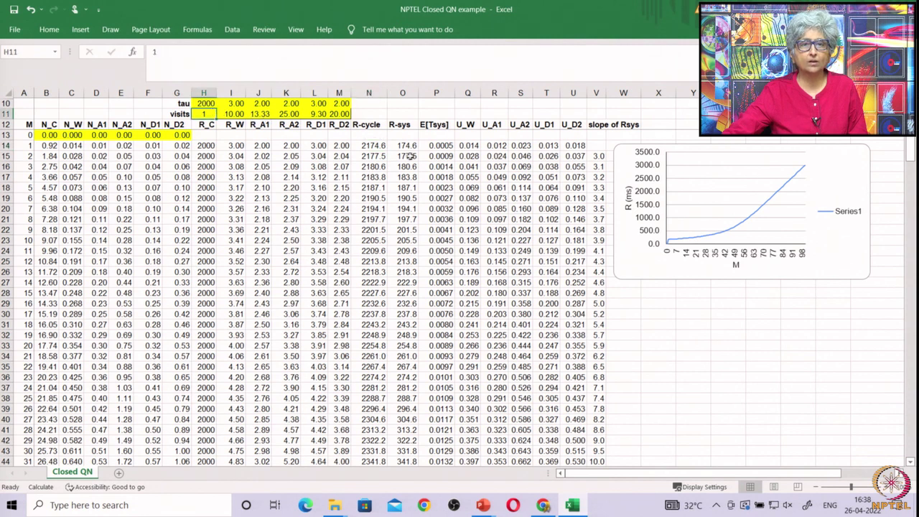
pyautogui.click(374, 144)
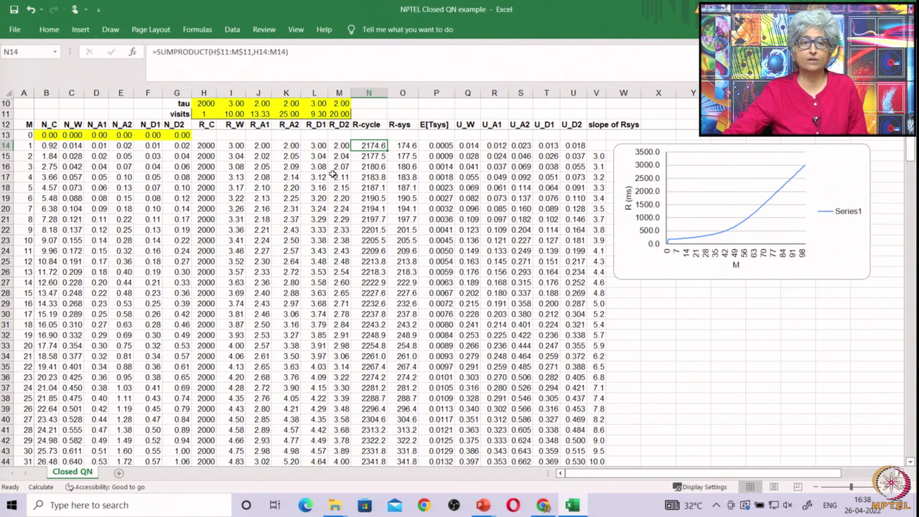
pyautogui.click(230, 146)
pyautogui.click(371, 146)
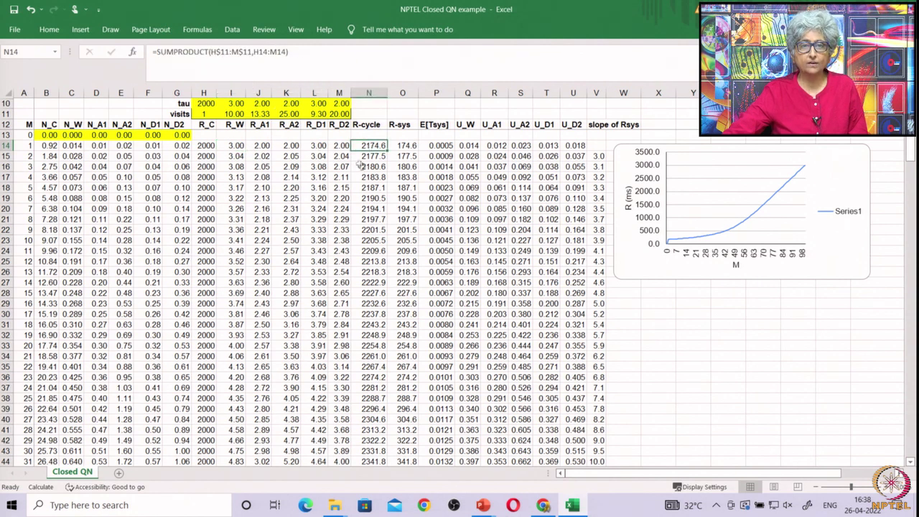
# Inspect the R-cycle, R-sys and E[Tsys] formulas in the M = 5 row
pyautogui.click(378, 188)
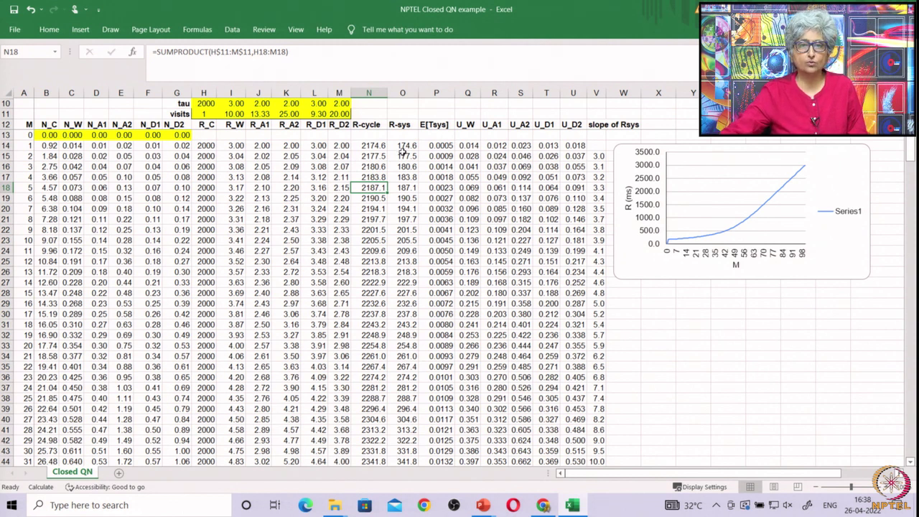
pyautogui.click(405, 188)
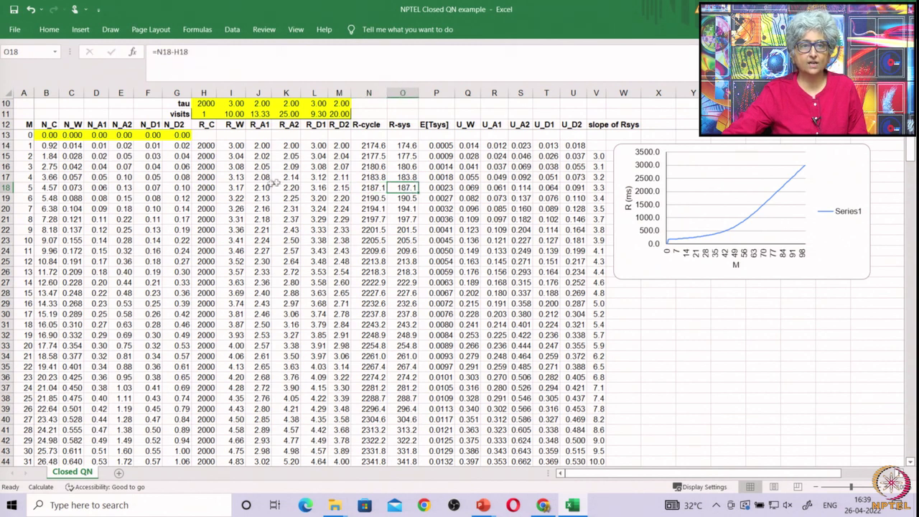
pyautogui.click(449, 186)
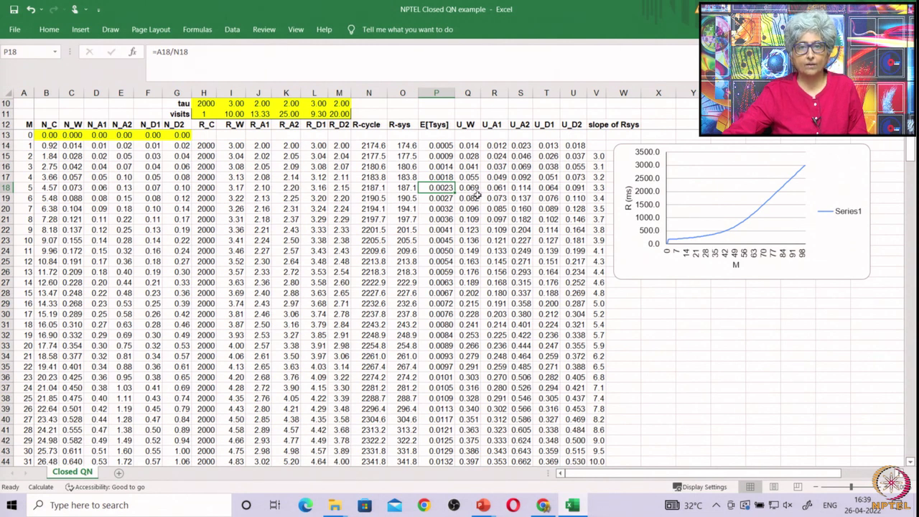
# Inspect the utilisation formulas from U_W to U_D2 and the slope of Rsys formula in the M = 5 row
pyautogui.click(473, 188)
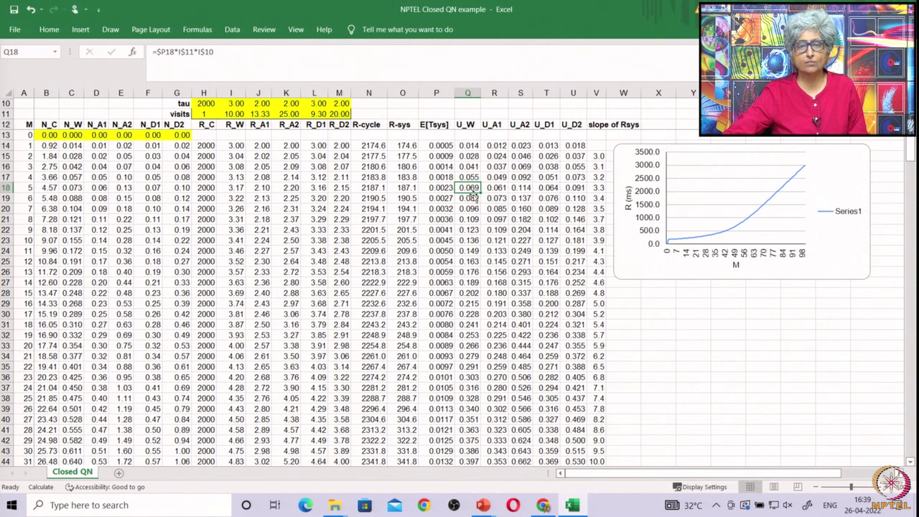
pyautogui.click(493, 189)
pyautogui.click(518, 187)
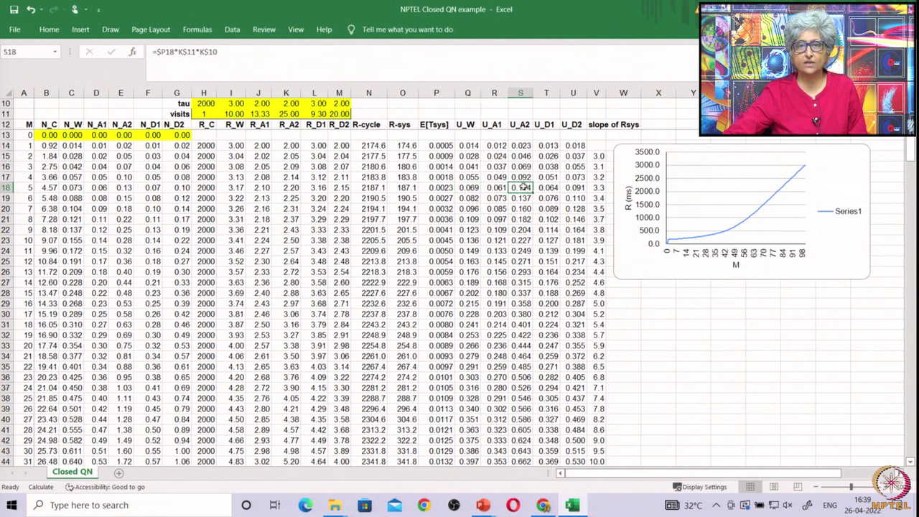
pyautogui.click(547, 186)
pyautogui.click(571, 187)
pyautogui.click(600, 188)
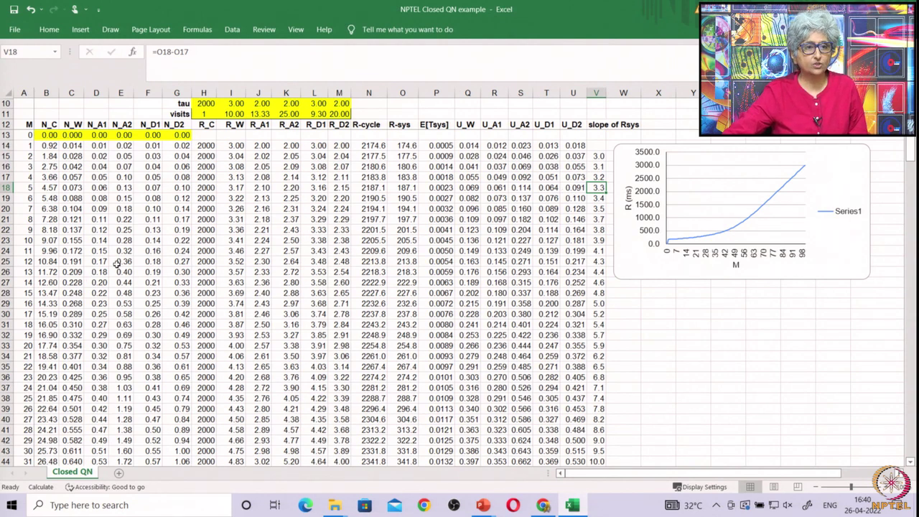
# Examine how the server utilisations change as M grows, focusing on the U_A2 column around M = 65 to 83
pyautogui.scroll(-1, 117, 263)
pyautogui.scroll(1, 116, 263)
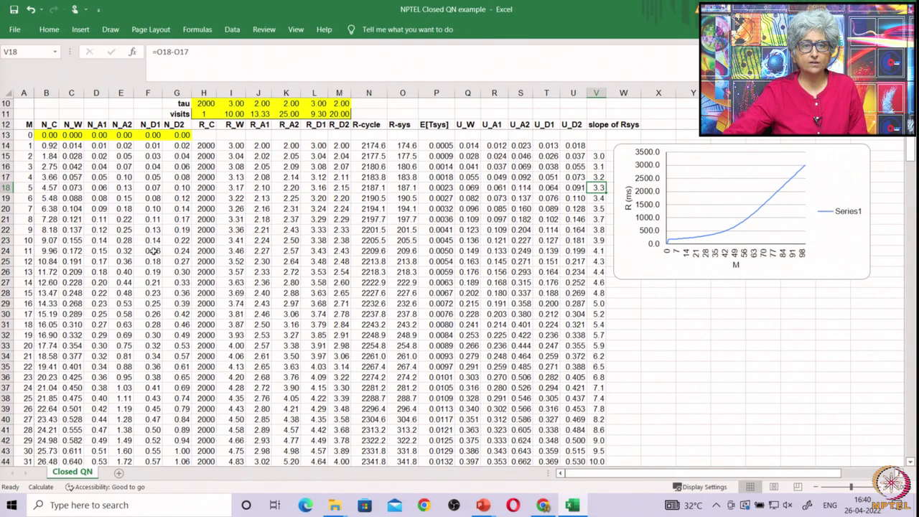
pyautogui.scroll(-1, 154, 249)
pyautogui.scroll(-2, 342, 374)
pyautogui.scroll(-3, 341, 373)
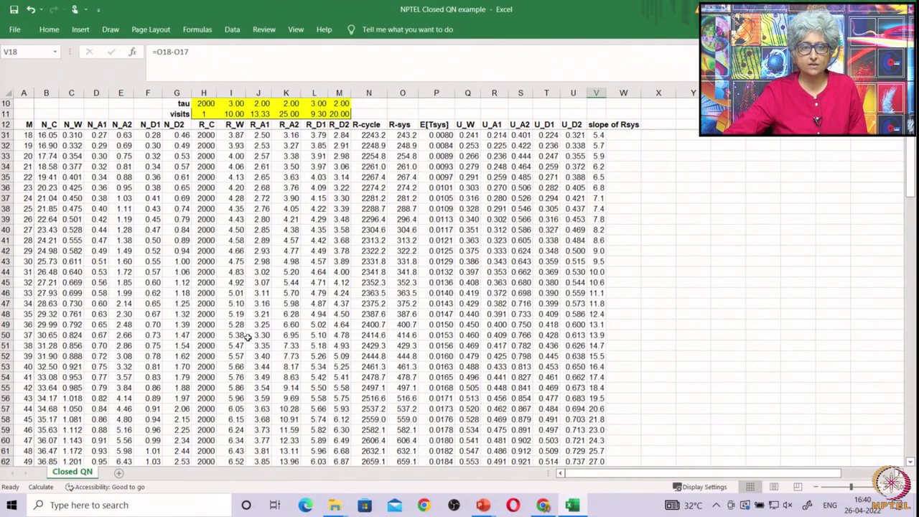
pyautogui.scroll(-1, 247, 337)
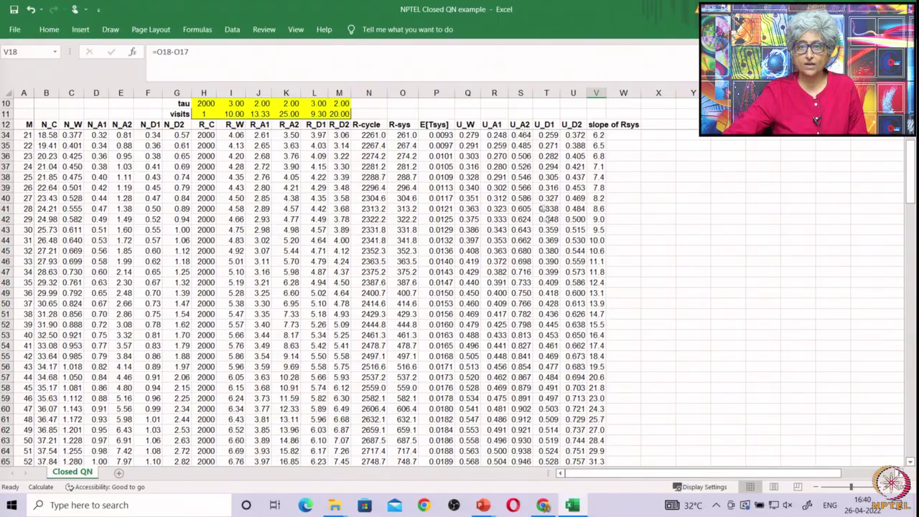
pyautogui.scroll(-5, 552, 356)
pyautogui.scroll(-7, 553, 356)
pyautogui.click(518, 407)
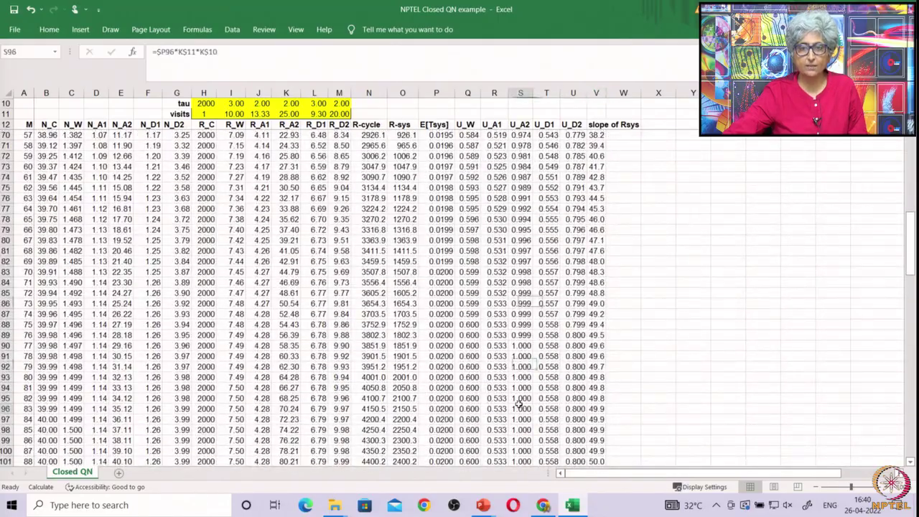
pyautogui.click(520, 93)
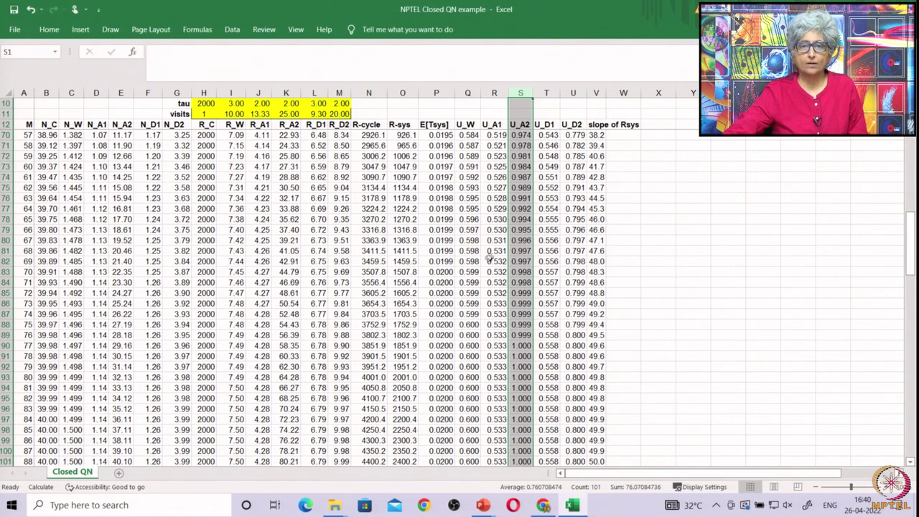
pyautogui.click(516, 221)
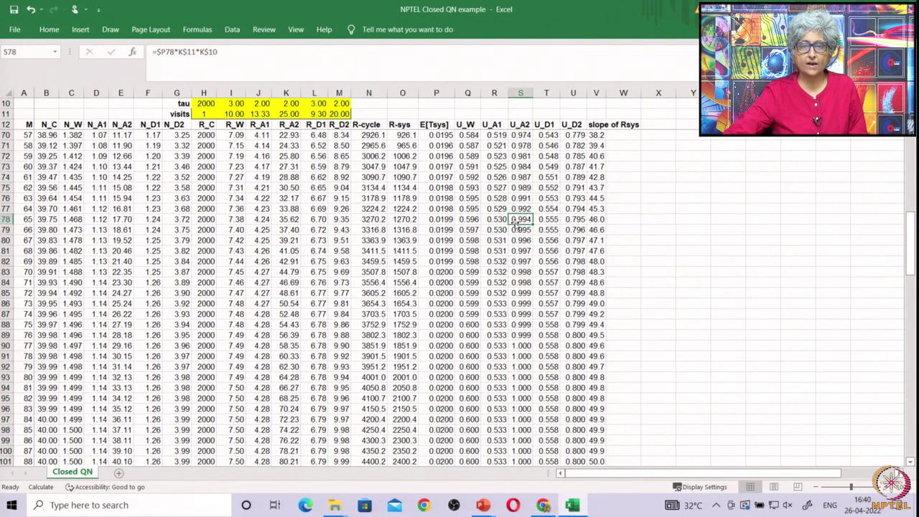
# Inspect E[Tsys] at M = 83, R-sys at M = 80 and R-cycle at M = 81
pyautogui.click(434, 409)
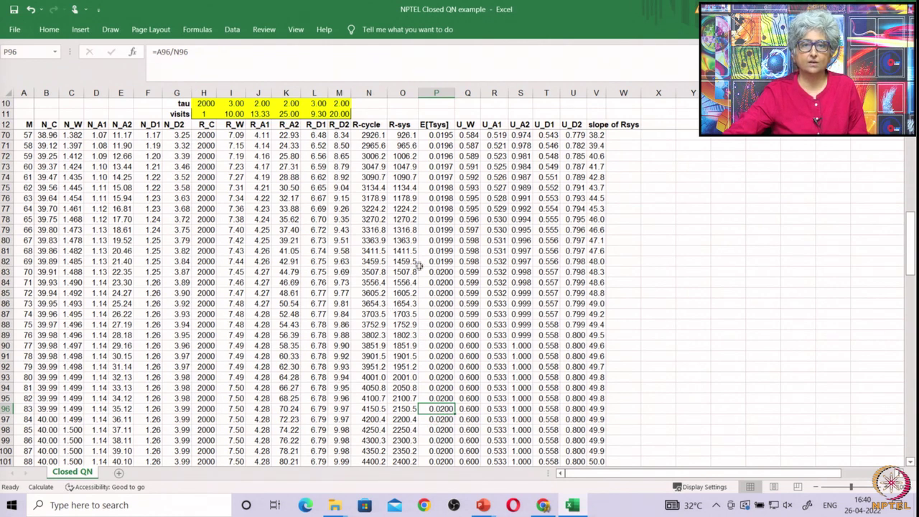
pyautogui.click(406, 376)
pyautogui.click(384, 389)
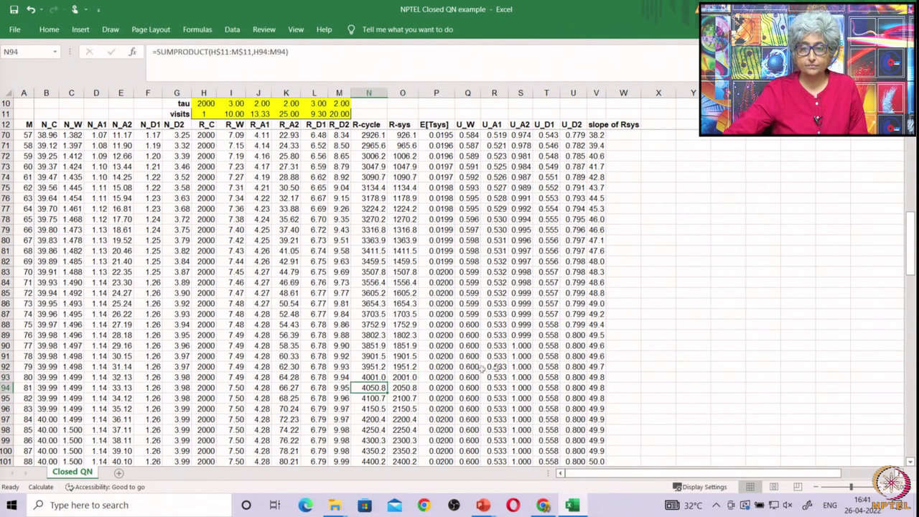
# Examine the curve of R (ms) against M in the chart beside the first data rows
pyautogui.scroll(2, 538, 367)
pyautogui.scroll(1, 539, 366)
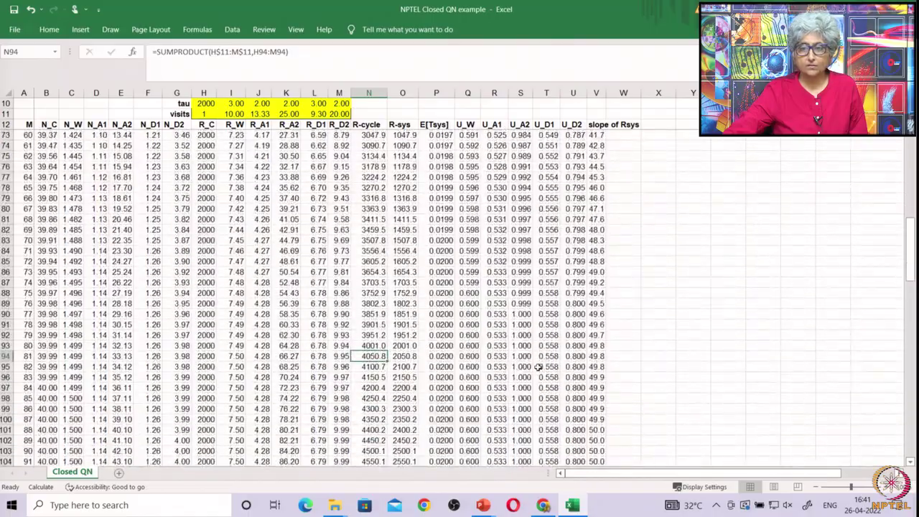
pyautogui.scroll(13, 539, 367)
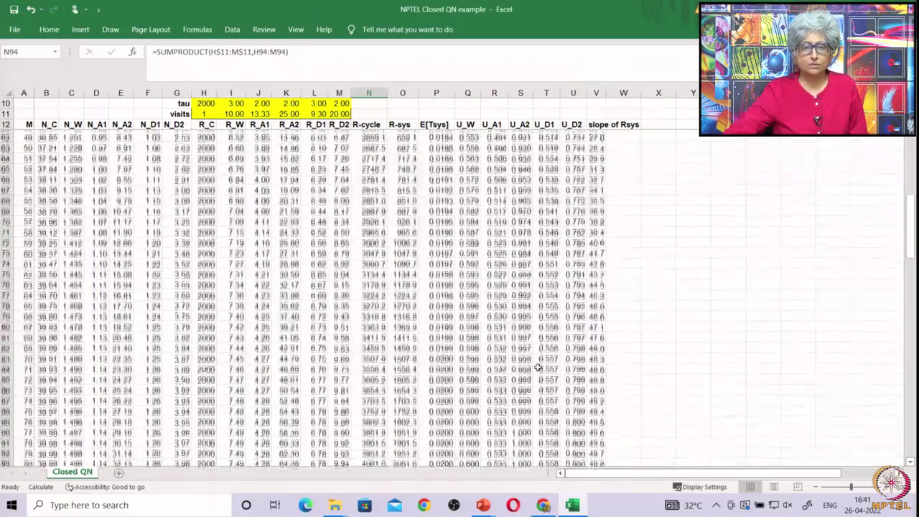
pyautogui.scroll(3, 538, 367)
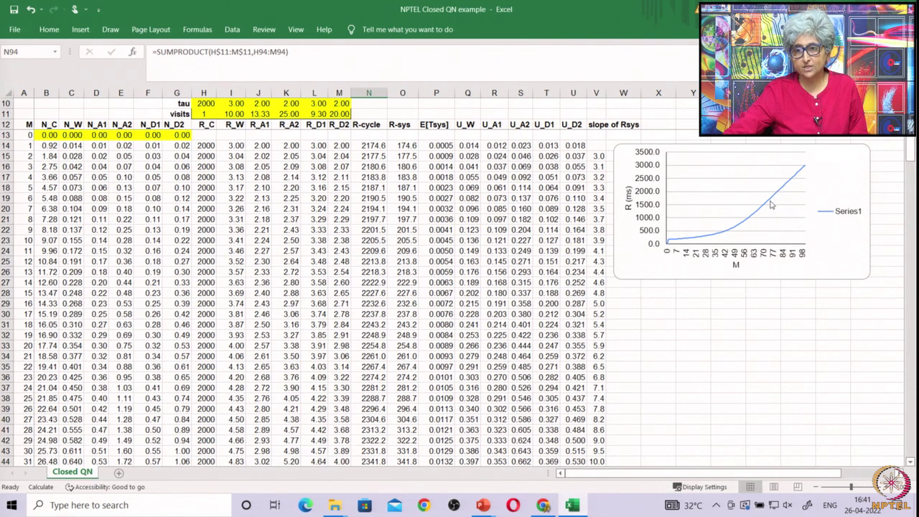
pyautogui.moveTo(770, 205)
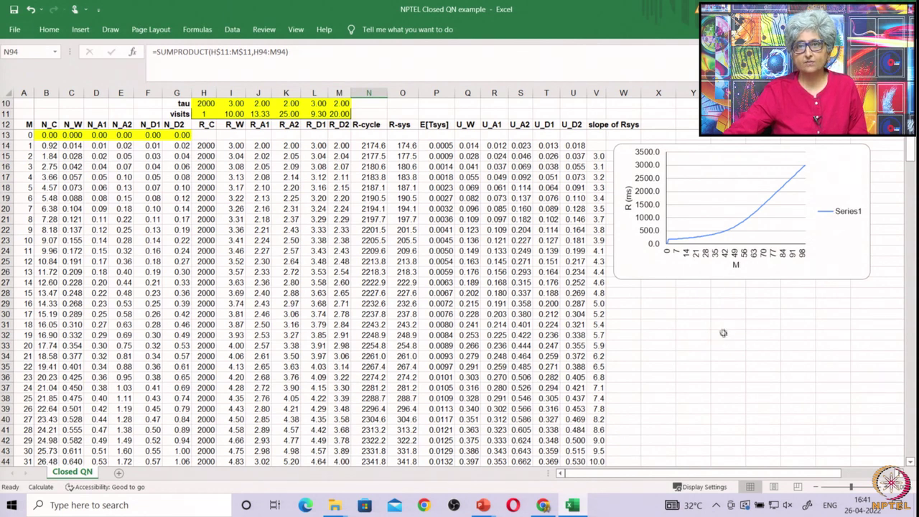
# Examine the slope of Rsys values in the high-M rows down to M = 100
pyautogui.scroll(-12, 538, 343)
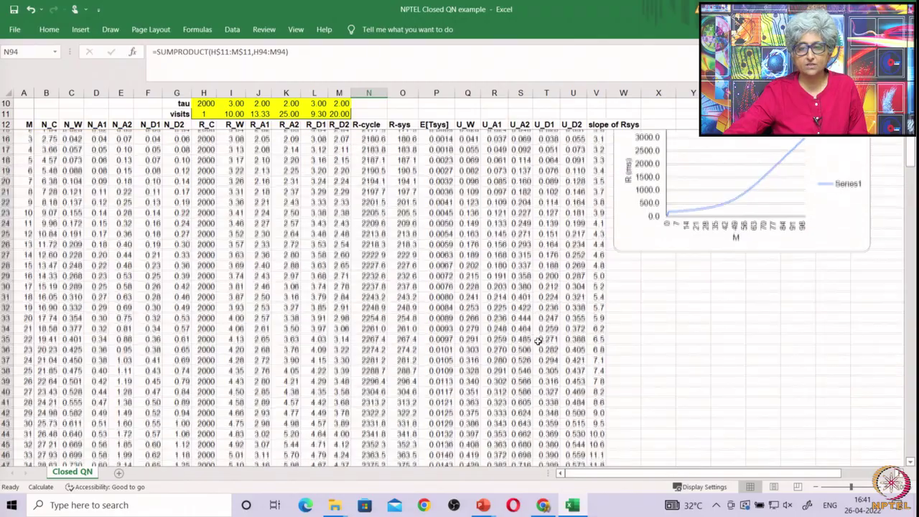
pyautogui.scroll(-14, 538, 344)
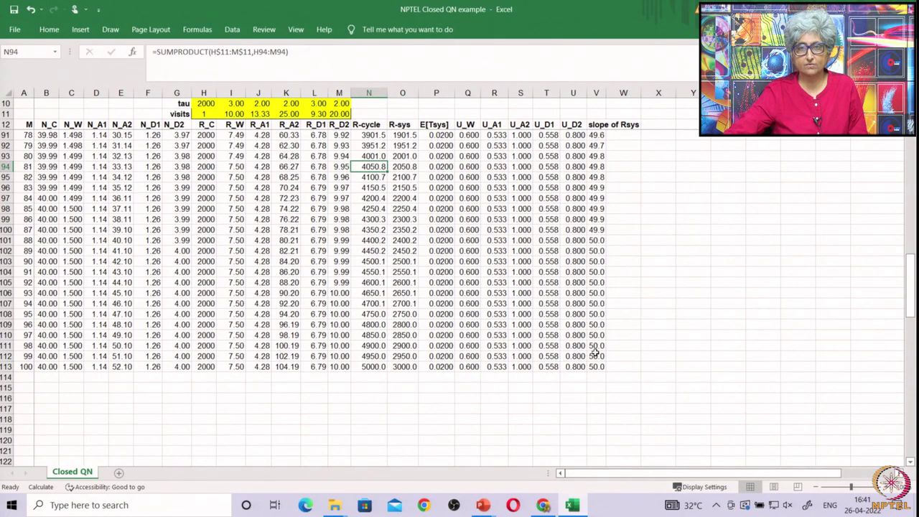
pyautogui.scroll(7, 595, 352)
pyautogui.scroll(-4, 595, 352)
pyautogui.scroll(-3, 572, 345)
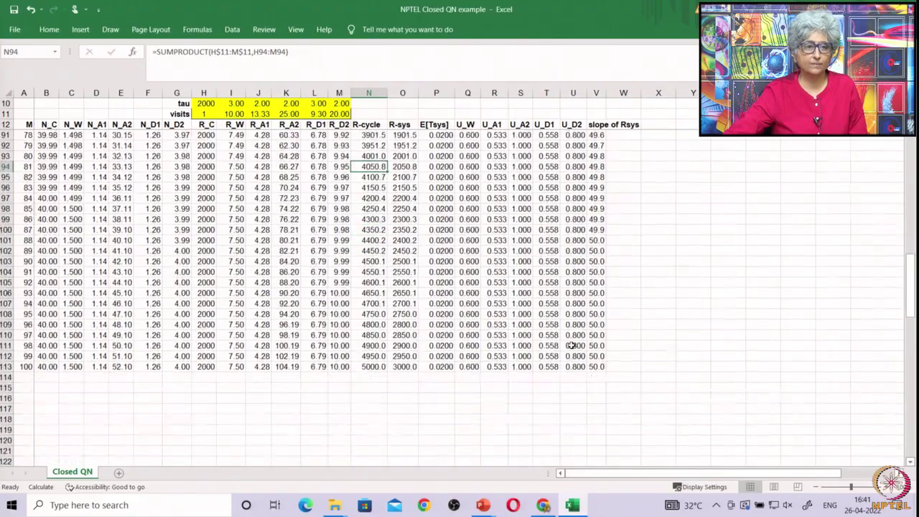
# Return to the first data rows and review the response time chart beside them
pyautogui.scroll(6, 571, 345)
pyautogui.scroll(11, 571, 345)
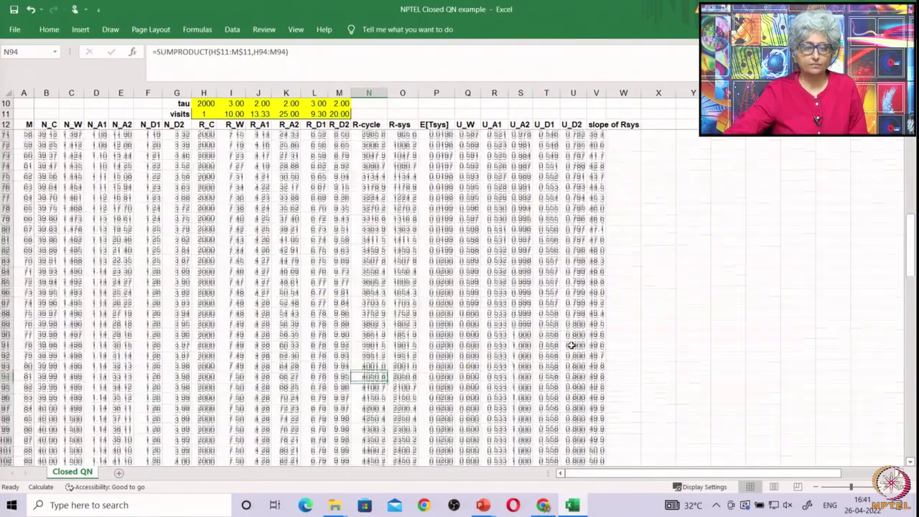
pyautogui.scroll(9, 571, 345)
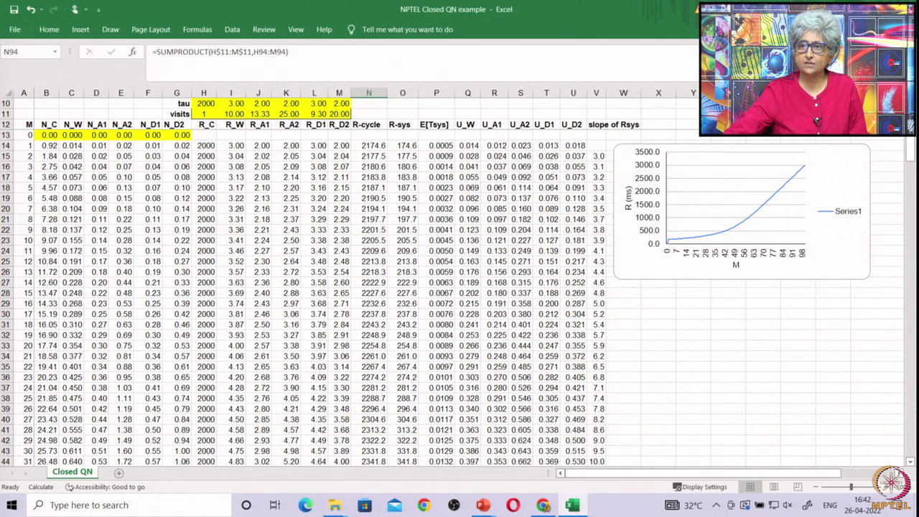
# Switch to the PowerPoint slide show and bring up the "Graph from Sheet" slide with the pen ready for annotation
pyautogui.hotkey('alt', 'Tab')
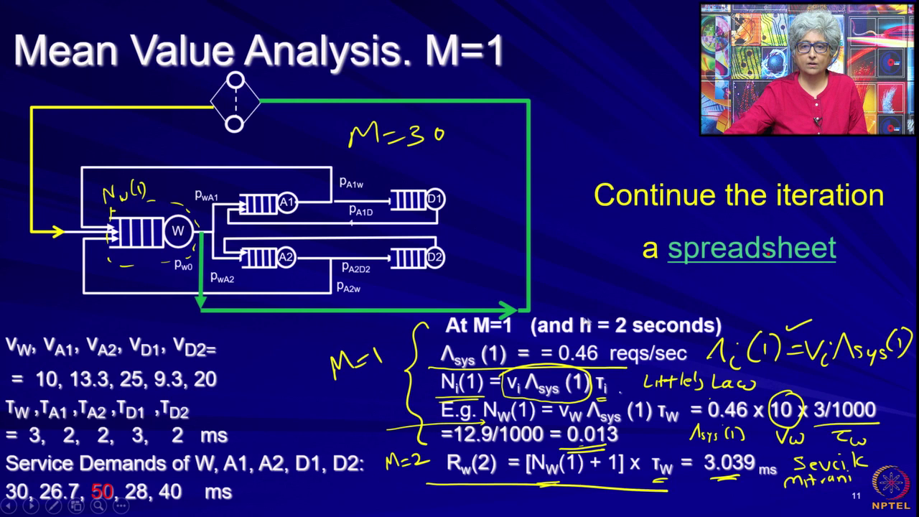
pyautogui.click(588, 316)
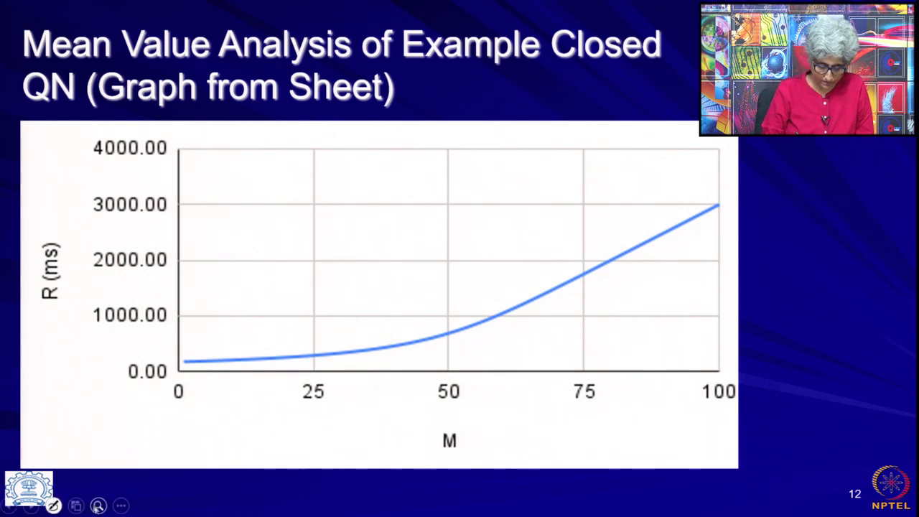
pyautogui.click(53, 505)
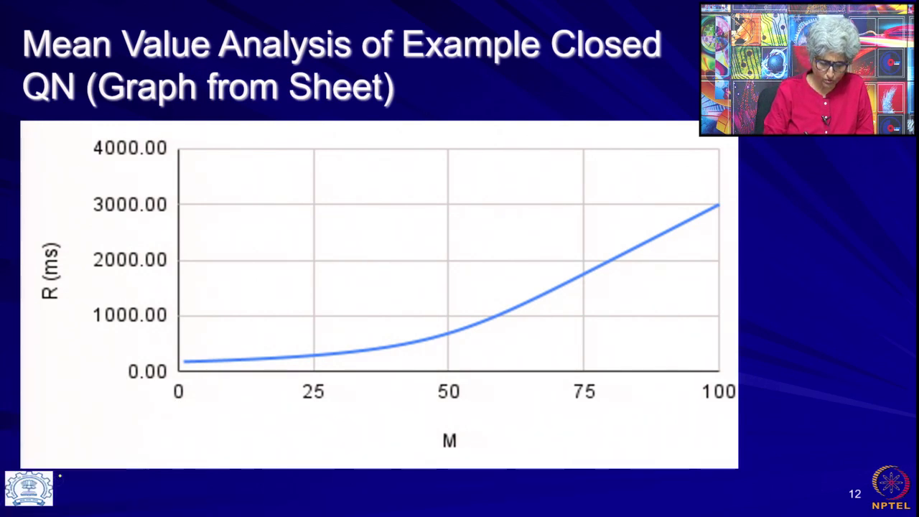